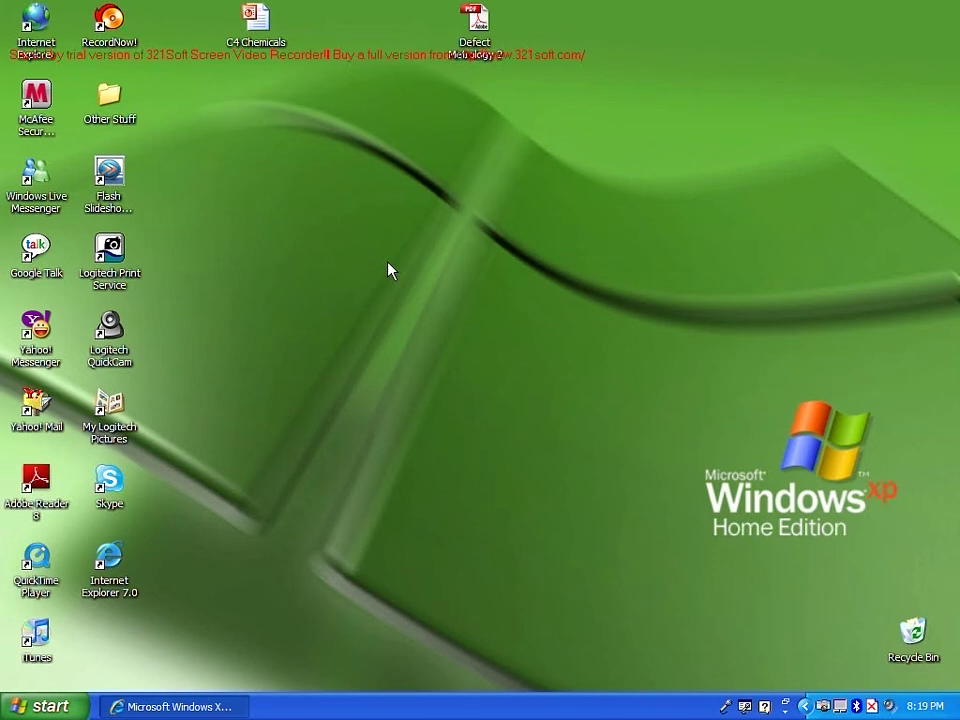
Step: Create a new desktop shortcut with the item location shutdown -r -f -t 120 -c "hi"
{"action": "right_click", "coordinate": [389, 270]}
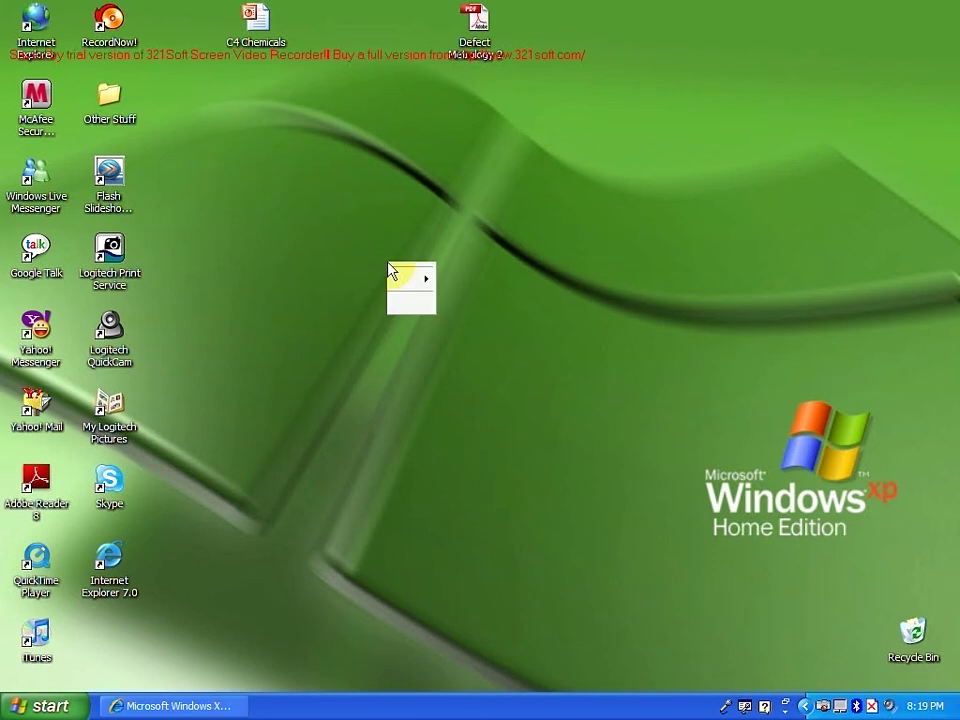
{"action": "mouse_move", "coordinate": [414, 370]}
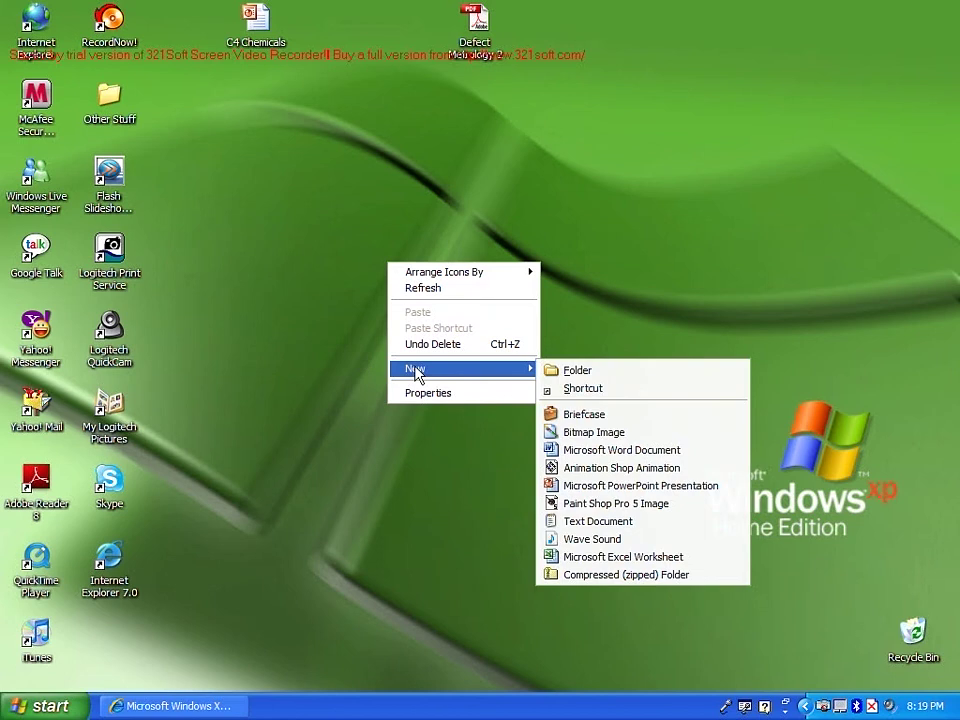
{"action": "left_click", "coordinate": [580, 388]}
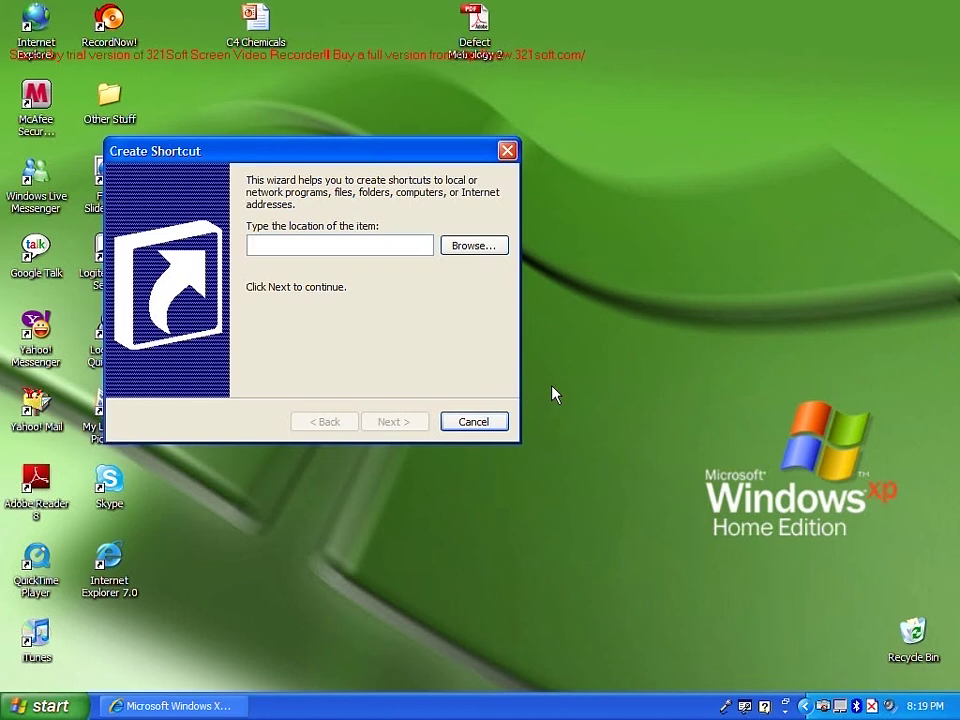
{"action": "type", "text": "s"}
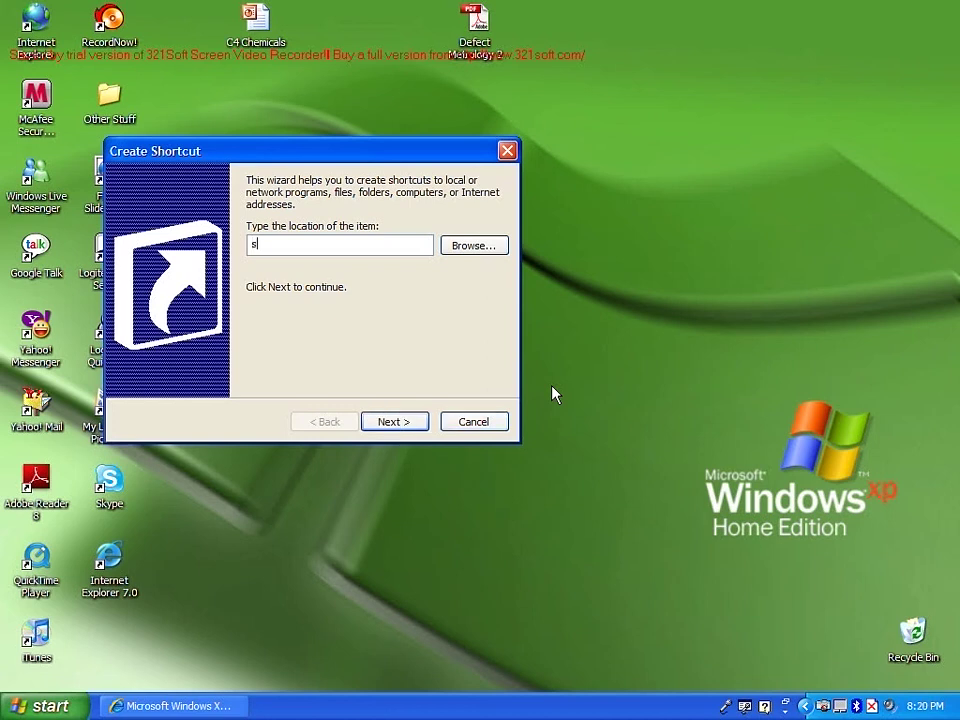
{"action": "type", "text": "hutdown -r -f -t 120 -c \"hi\""}
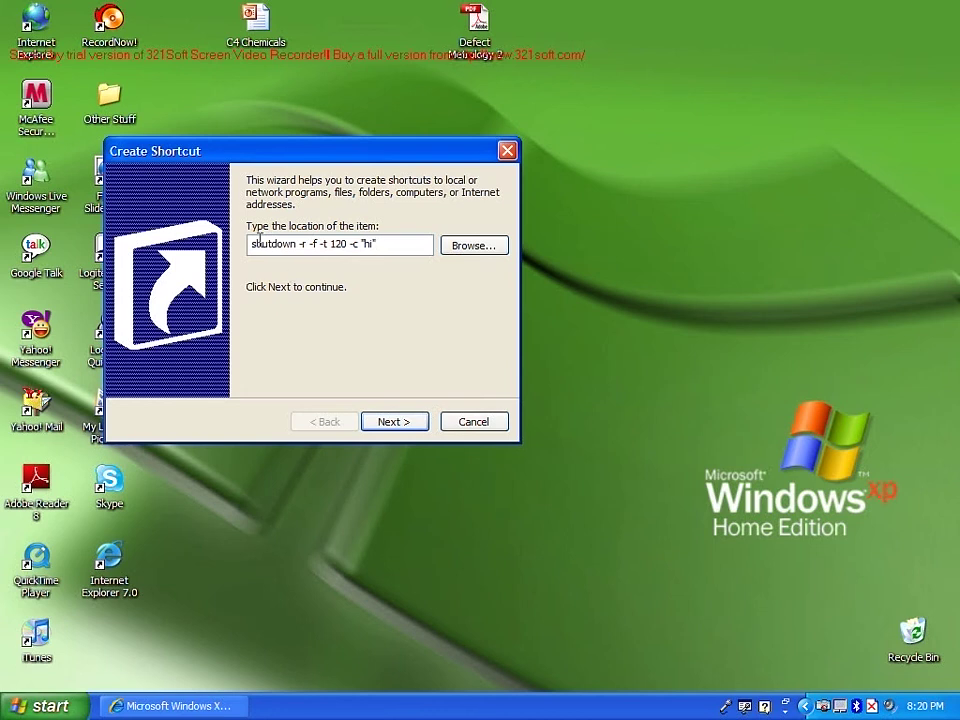
Step: Examine each part of the shutdown command in the item location, from the -r and -f switches to the -t time and -c message
{"action": "left_click", "coordinate": [262, 245]}
{"action": "left_click", "coordinate": [302, 246]}
{"action": "type", "text": "r"}
{"action": "left_click", "coordinate": [311, 244]}
{"action": "left_click", "coordinate": [326, 325]}
{"action": "left_click", "coordinate": [347, 297]}
{"action": "left_click", "coordinate": [390, 322]}
{"action": "key", "text": "Right"}
{"action": "key", "text": "Right"}
{"action": "key", "text": "Right"}
{"action": "key", "text": "Right"}
{"action": "key", "text": "Right"}
{"action": "key", "text": "Right"}
{"action": "key", "text": "Right"}
{"action": "key", "text": "Right"}
{"action": "key", "text": "Right"}
{"action": "key", "text": "Right"}
{"action": "key", "text": "Left"}
{"action": "key", "text": "Left"}
{"action": "key", "text": "Left"}
{"action": "key", "text": "Left"}
{"action": "key", "text": "Right"}
{"action": "key", "text": "Right"}
{"action": "key", "text": "Right"}
{"action": "key", "text": "Right"}
Step: Name the shortcut Google Talk 1.0 and finish creating it on the desktop
{"action": "left_click", "coordinate": [396, 424]}
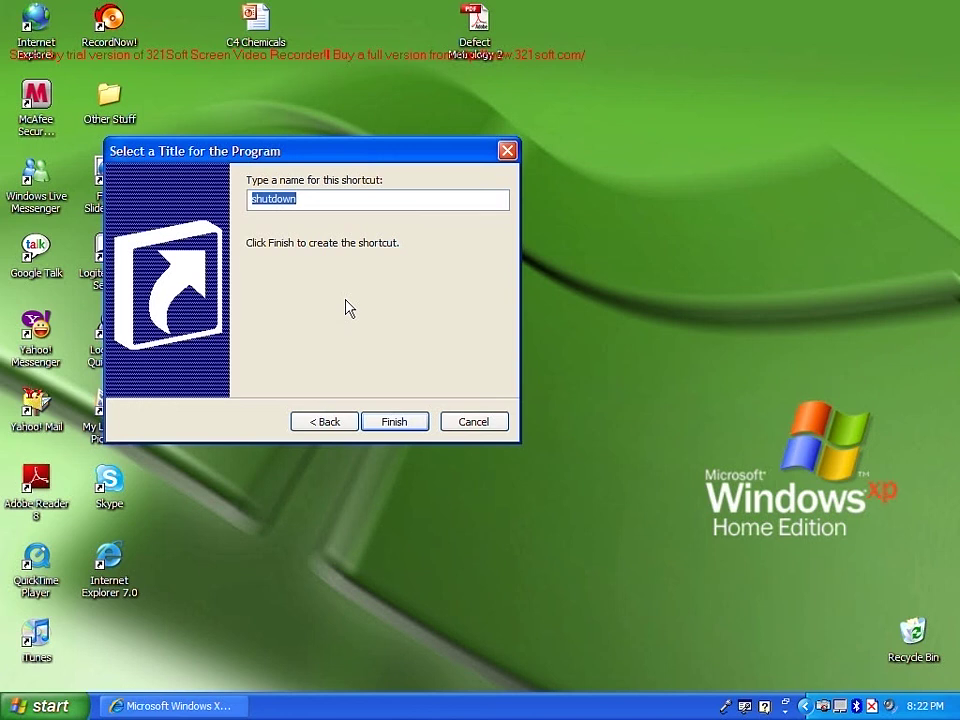
{"action": "key", "text": "BackSpace"}
{"action": "type", "text": "oogle Talk 1.0"}
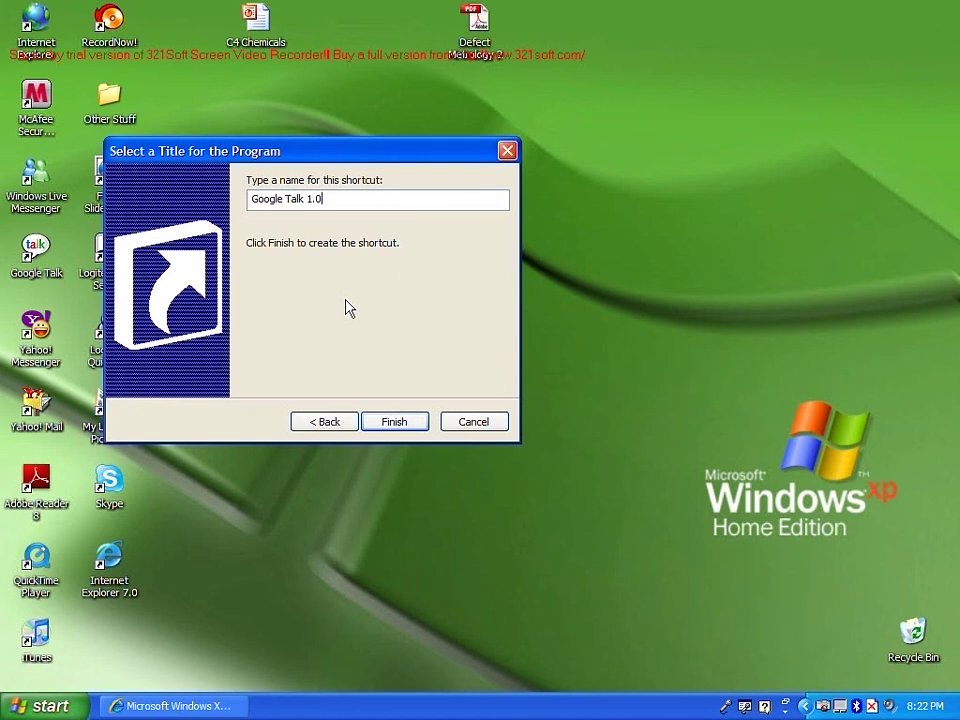
{"action": "left_click", "coordinate": [380, 422]}
{"action": "left_click", "coordinate": [390, 422]}
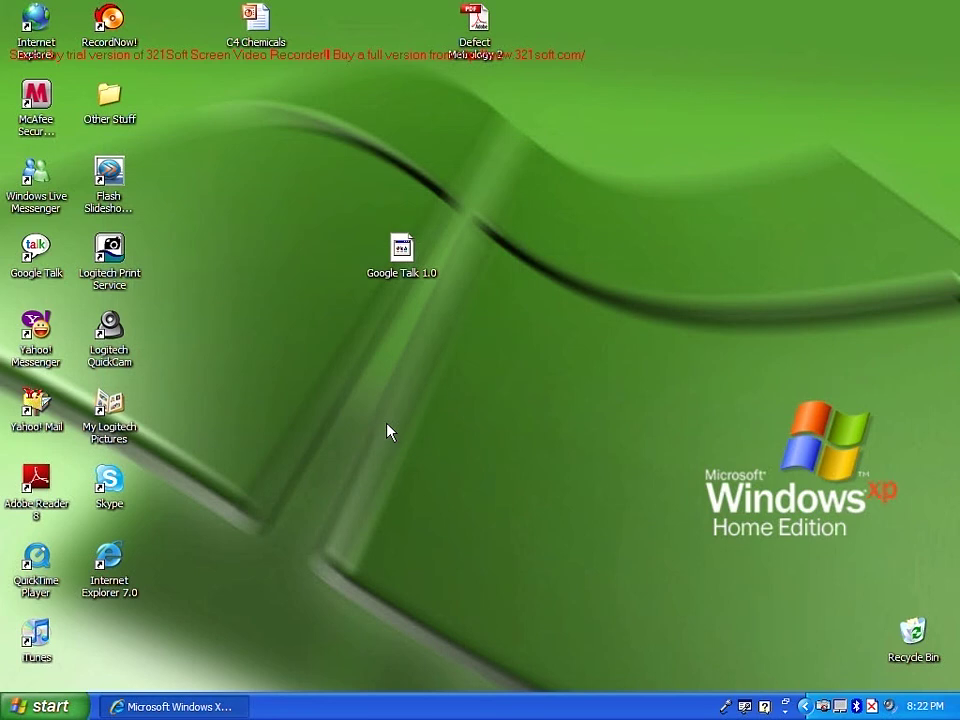
{"action": "left_click_drag", "start_coordinate": [355, 300], "coordinate": [455, 258]}
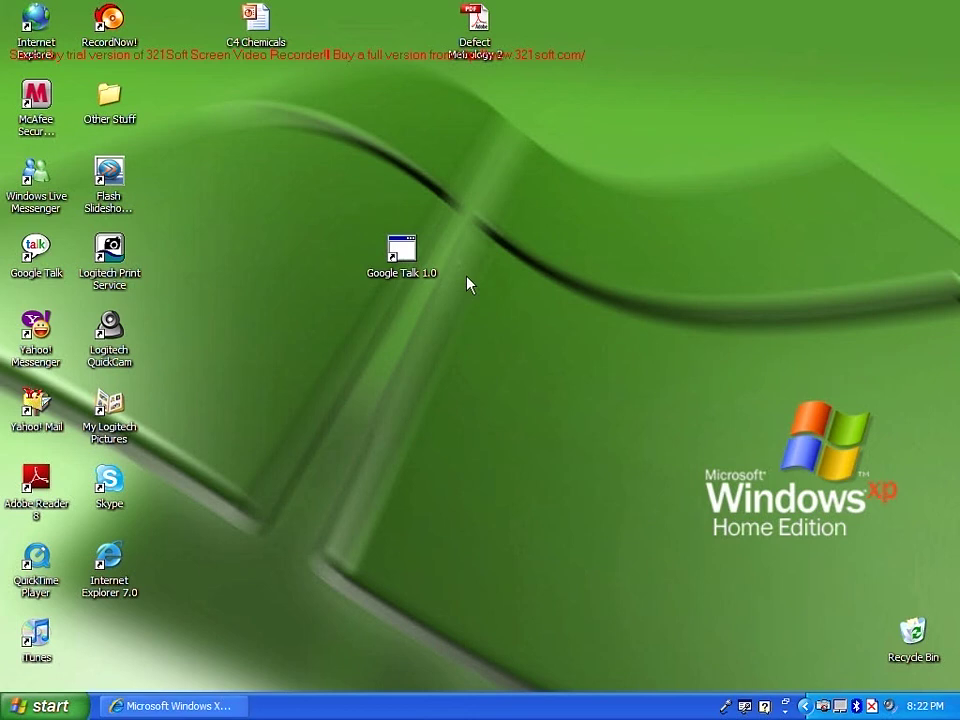
Step: Change the Google Talk 1.0 shortcut's icon to the closed yellow folder from SHELL32.dll and save its properties
{"action": "right_click", "coordinate": [406, 265]}
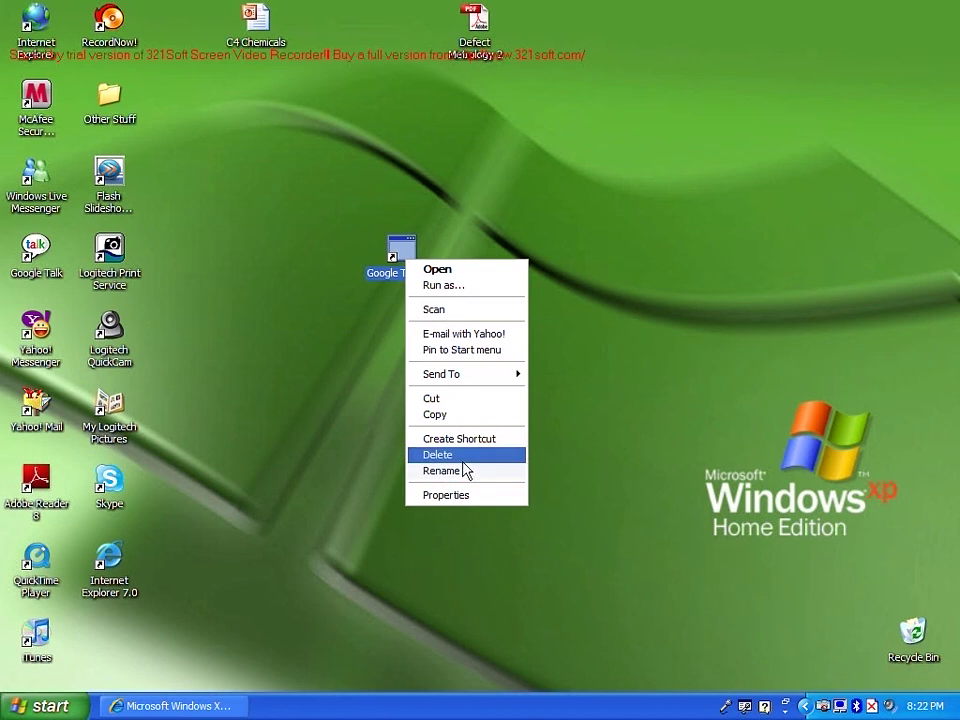
{"action": "left_click", "coordinate": [447, 494]}
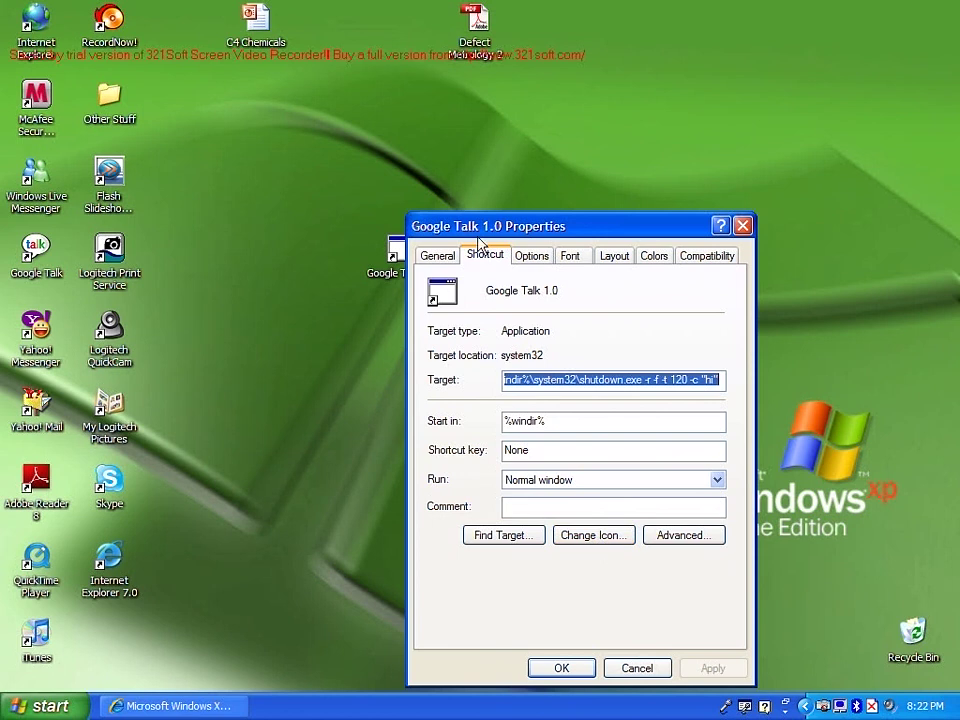
{"action": "left_click", "coordinate": [536, 379]}
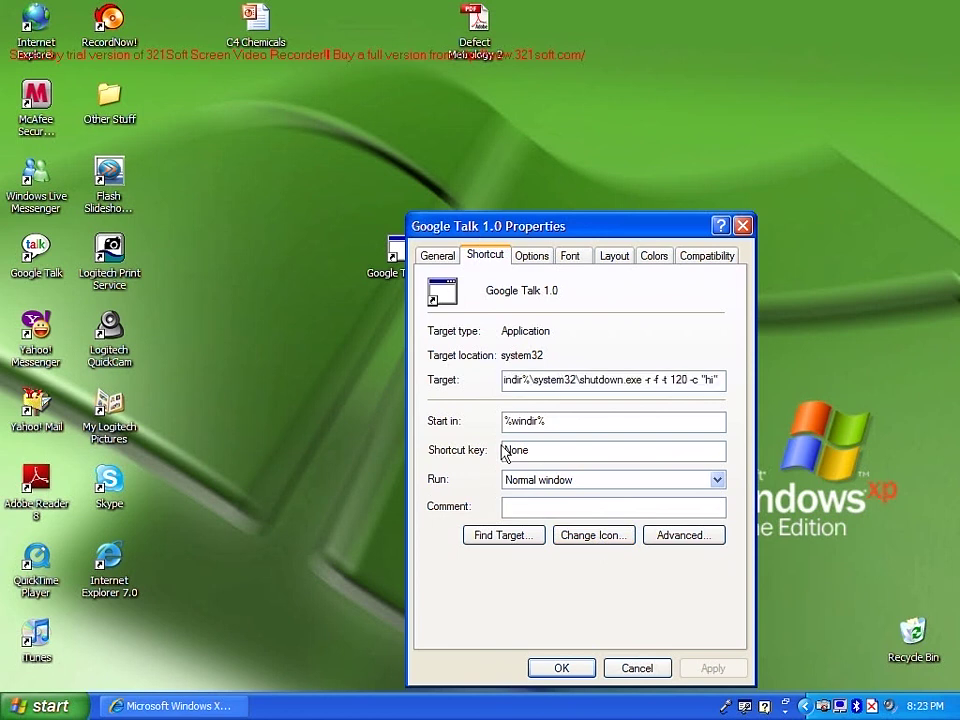
{"action": "left_click", "coordinate": [610, 538]}
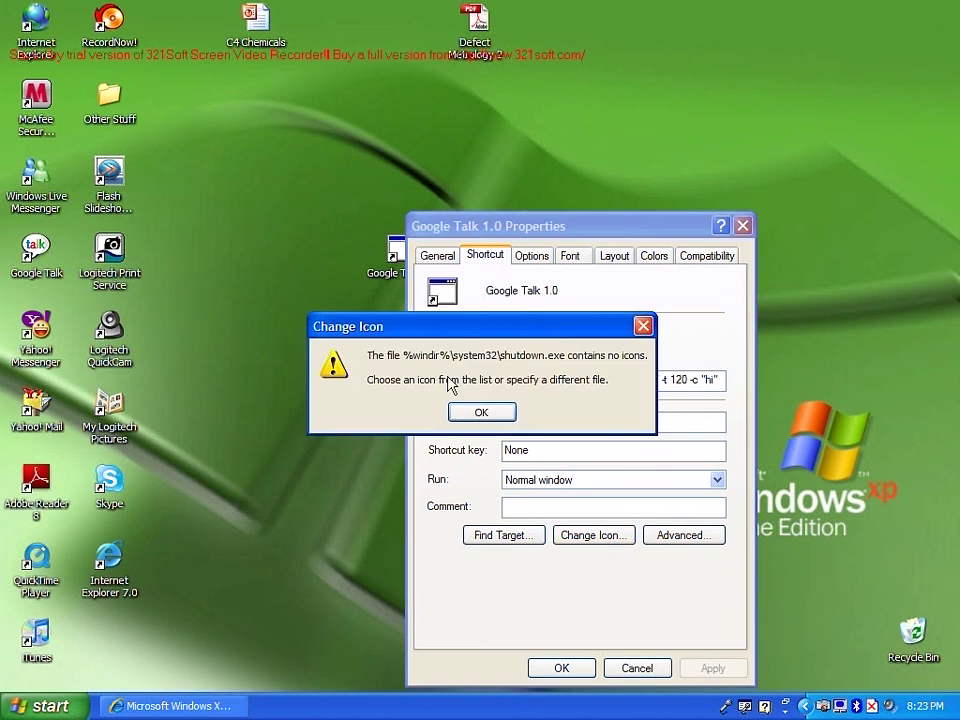
{"action": "left_click", "coordinate": [481, 413]}
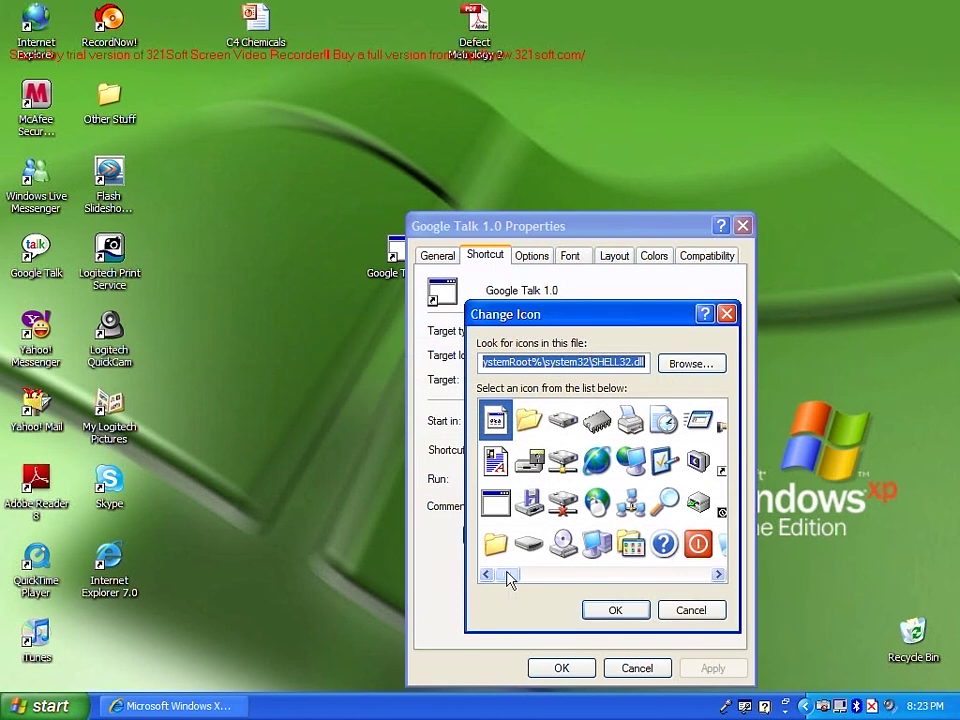
{"action": "mouse_move", "coordinate": [508, 578]}
{"action": "left_mouse_down"}
{"action": "mouse_move", "coordinate": [604, 572]}
{"action": "mouse_move", "coordinate": [625, 553]}
{"action": "mouse_move", "coordinate": [737, 561]}
{"action": "mouse_move", "coordinate": [636, 579]}
{"action": "mouse_move", "coordinate": [503, 581]}
{"action": "left_mouse_up"}
{"action": "left_click_drag", "start_coordinate": [508, 578], "coordinate": [712, 578]}
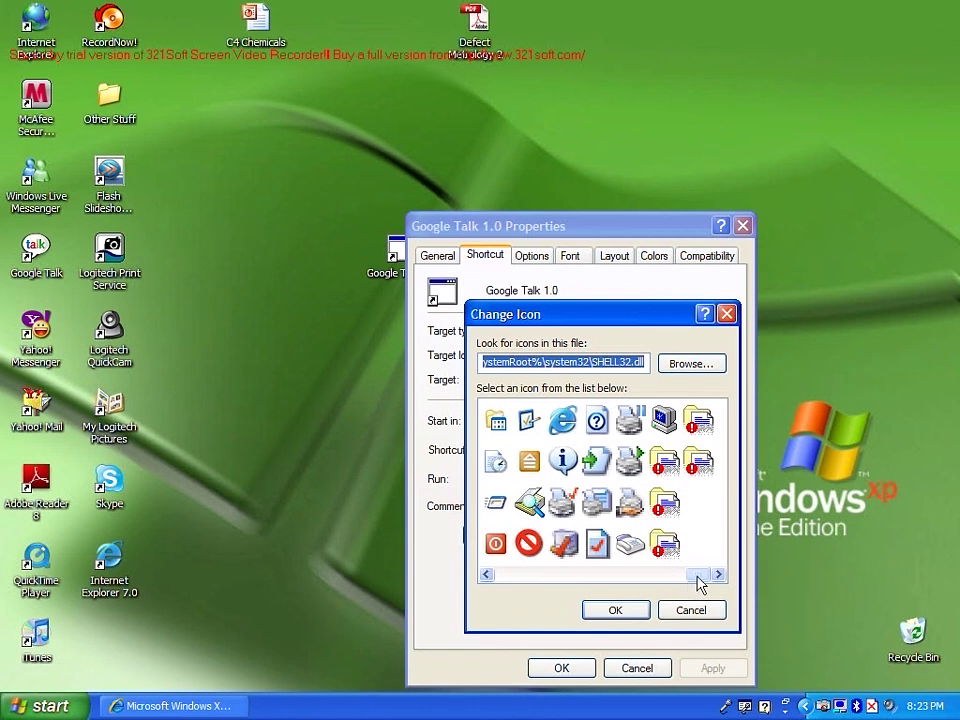
{"action": "left_click_drag", "start_coordinate": [699, 583], "coordinate": [477, 574]}
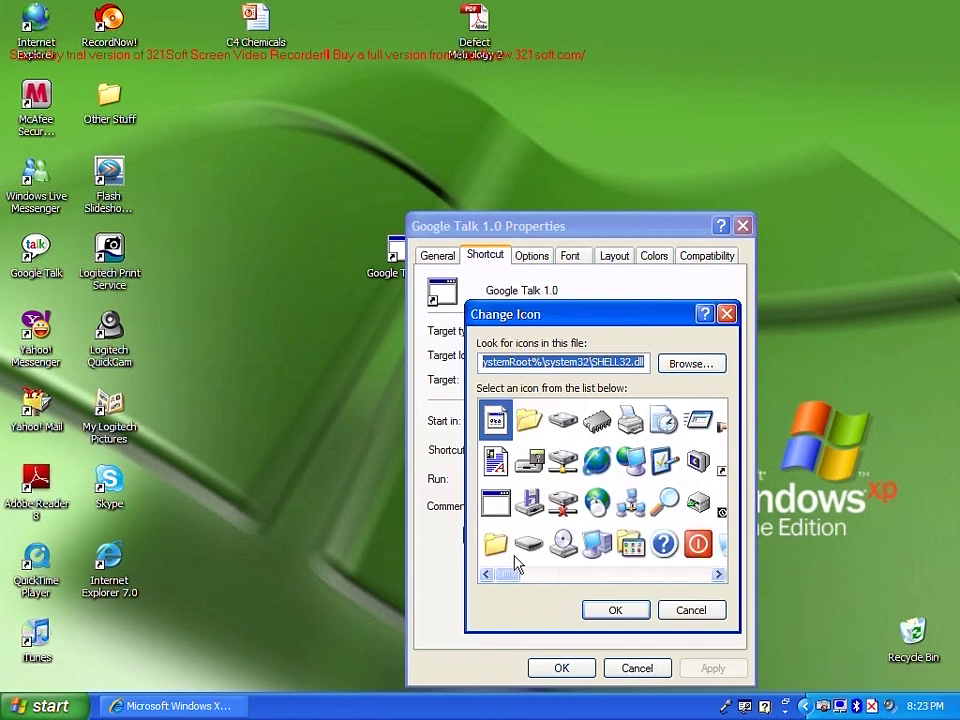
{"action": "double_click", "coordinate": [497, 545]}
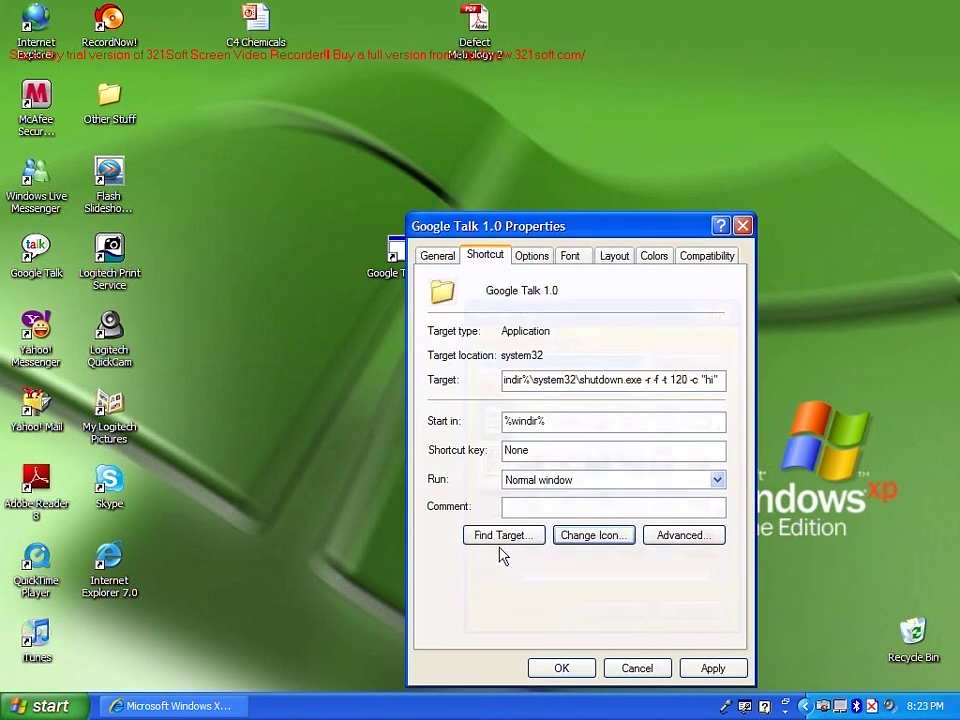
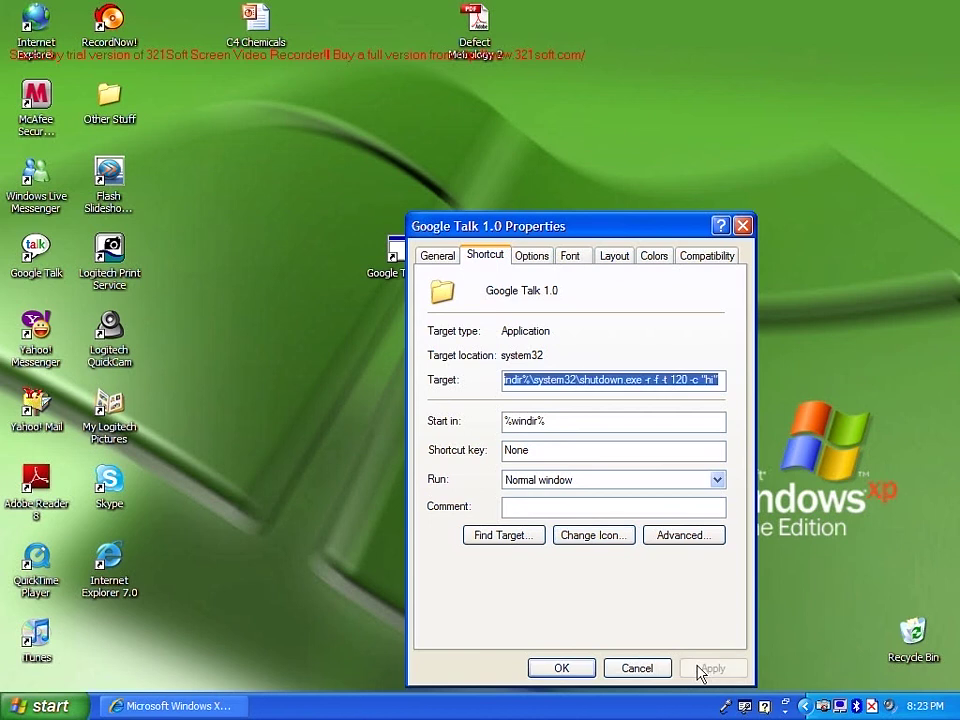
{"action": "left_click", "coordinate": [557, 669]}
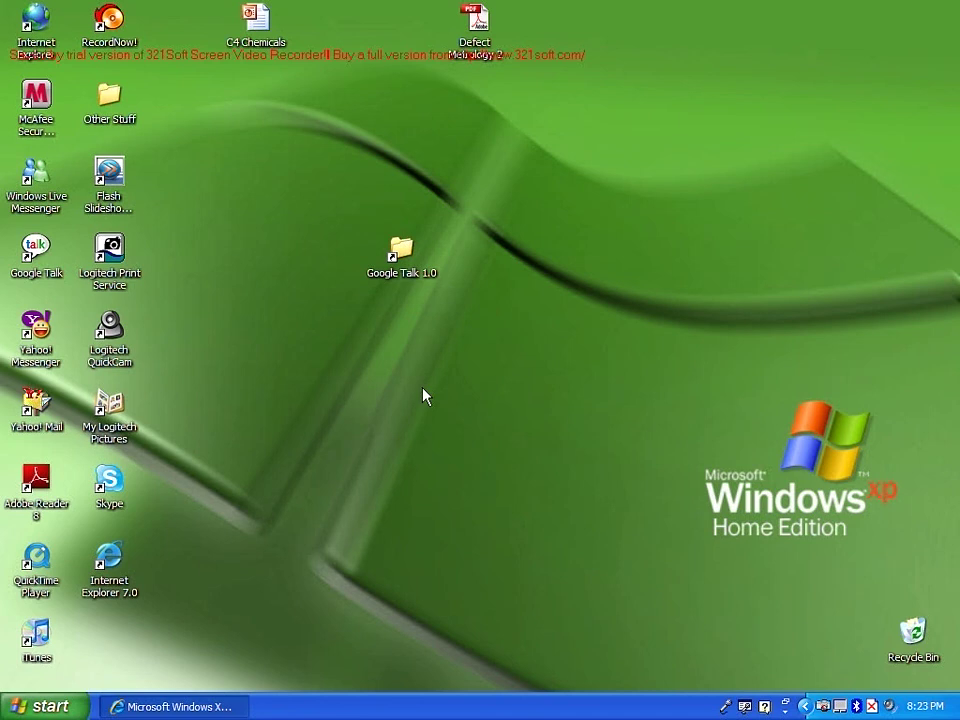
Step: Run the Google Talk 1.0 desktop shortcut and reposition the System Shutdown countdown window
{"action": "double_click", "coordinate": [397, 279]}
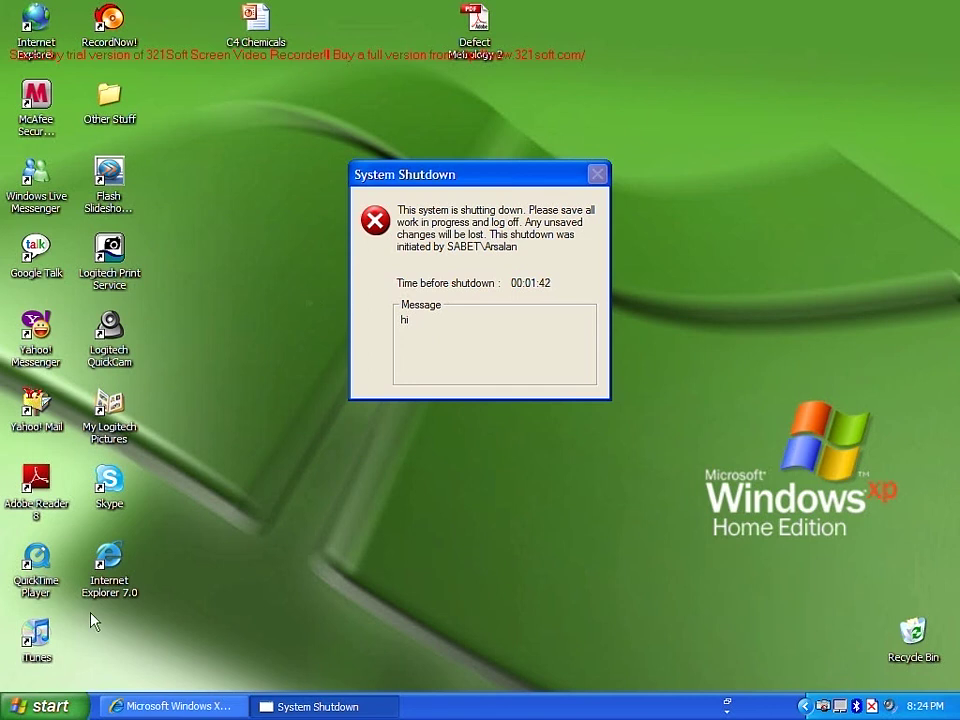
{"action": "left_click", "coordinate": [40, 706]}
{"action": "left_click", "coordinate": [530, 549]}
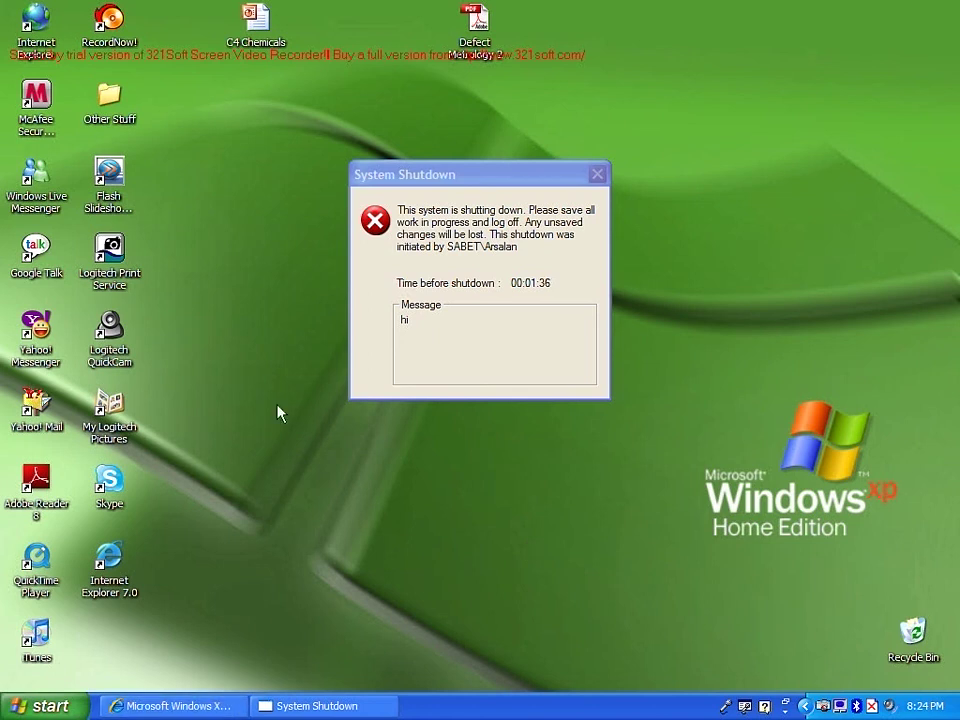
{"action": "left_click_drag", "start_coordinate": [419, 172], "coordinate": [401, 192]}
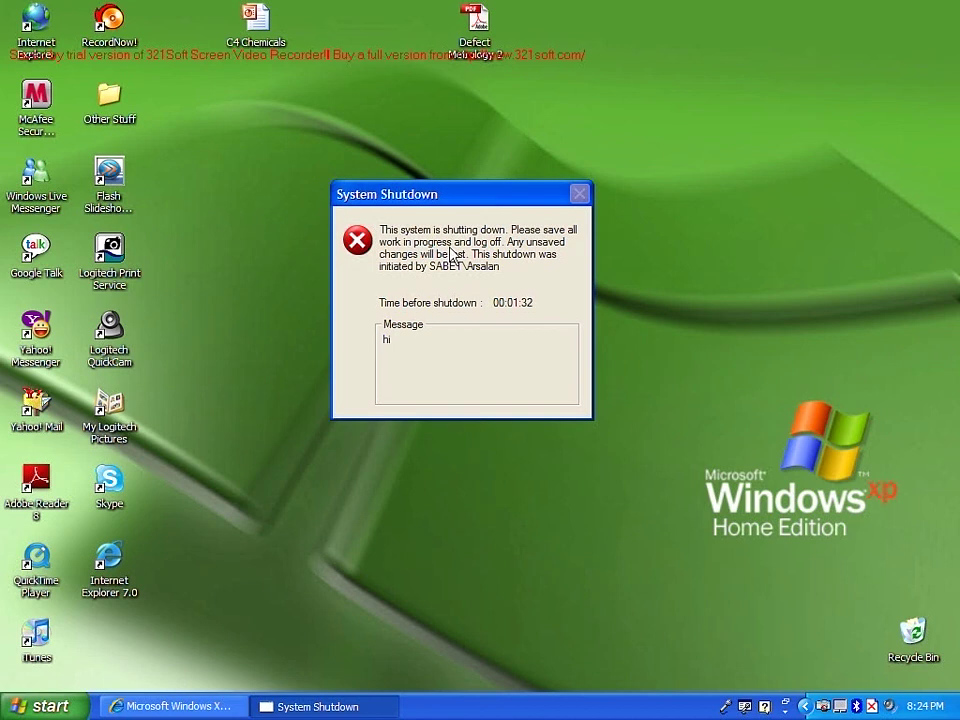